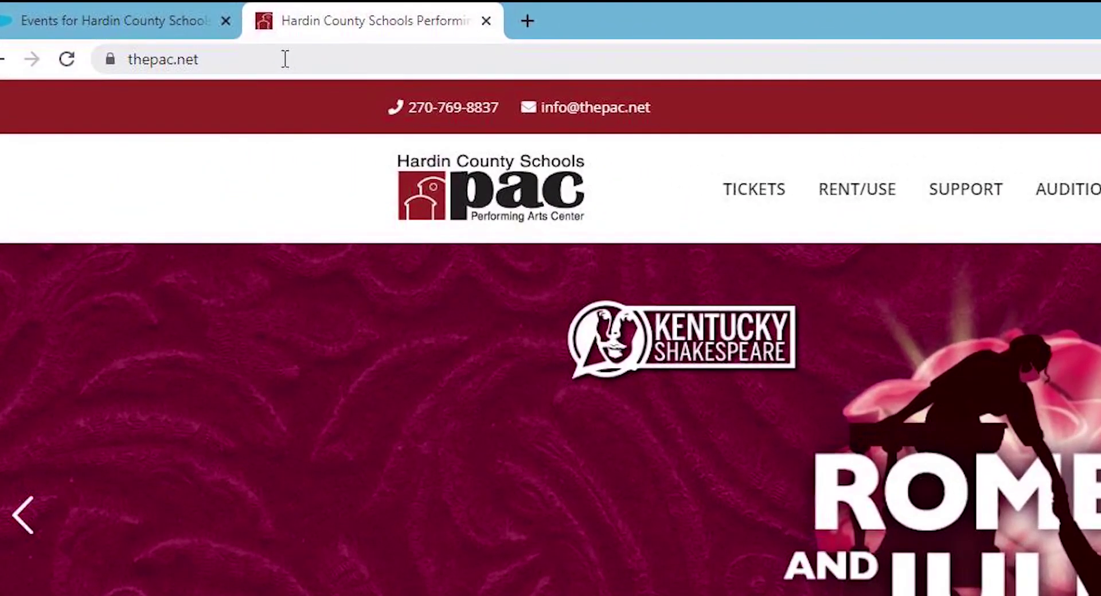
Step: Open the Public Performances ticket listing from the thepac.net website
left_click(264, 53)
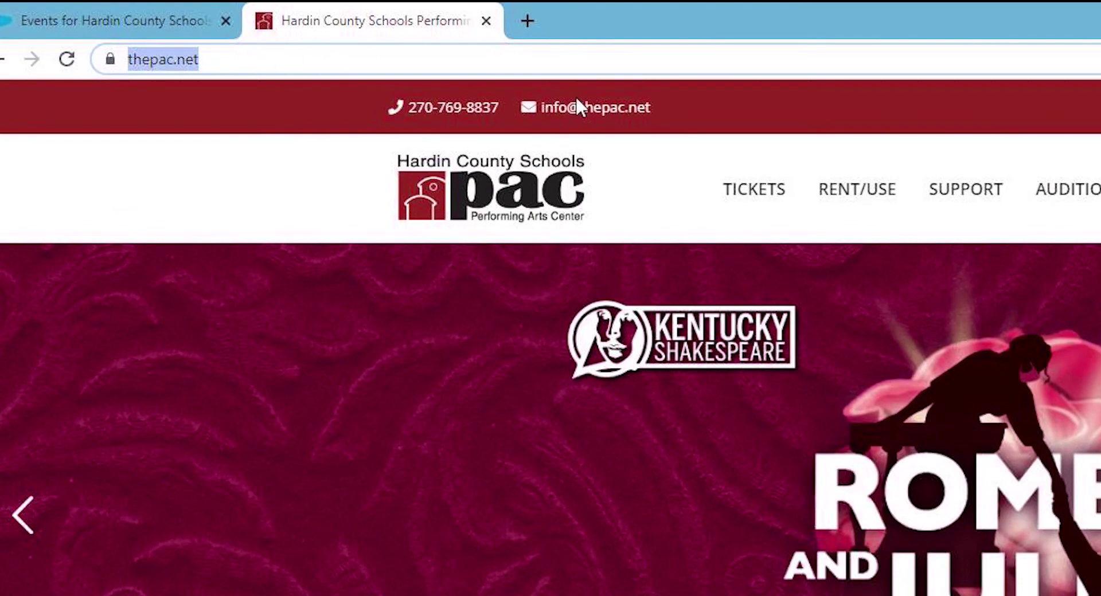
mouse_move(772, 169)
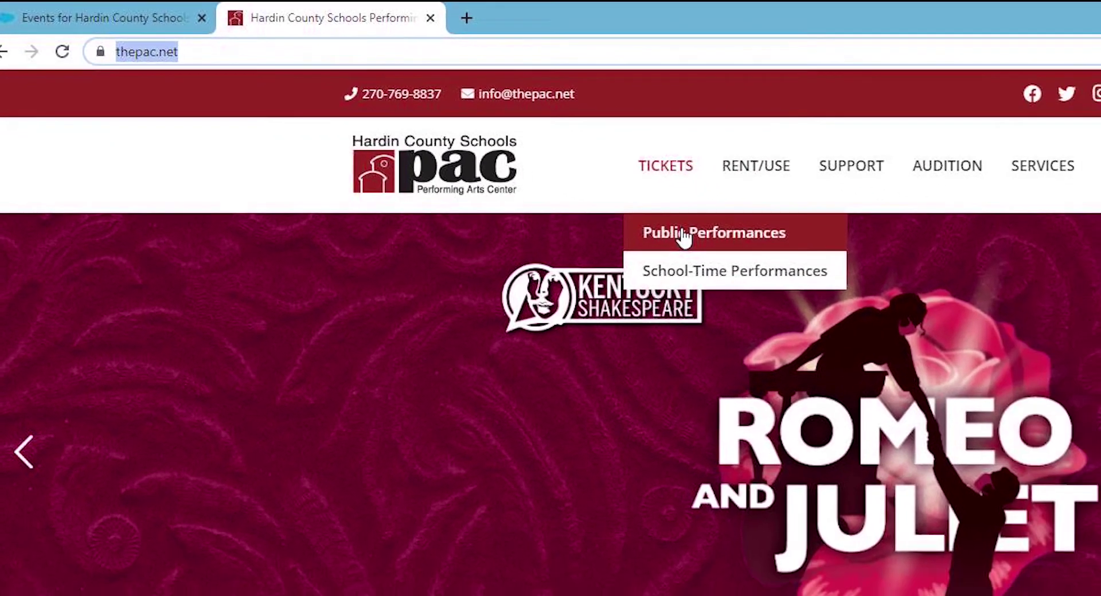
left_click(772, 268)
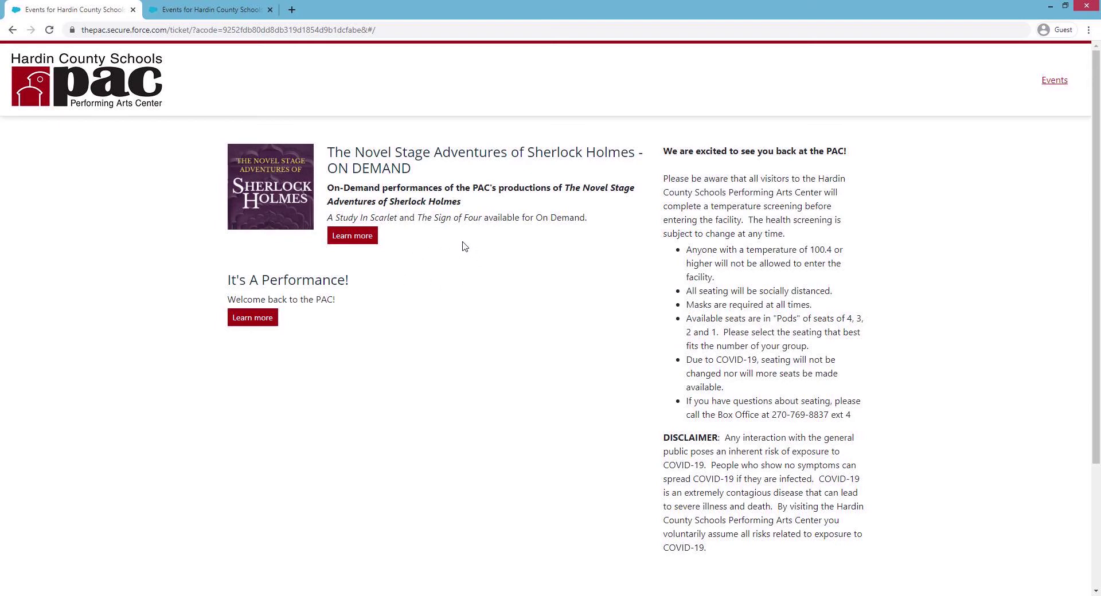
Step: Start buying Opening Night tickets for It's A Performance! and choose the Orchestra section on the seating map
left_click(253, 319)
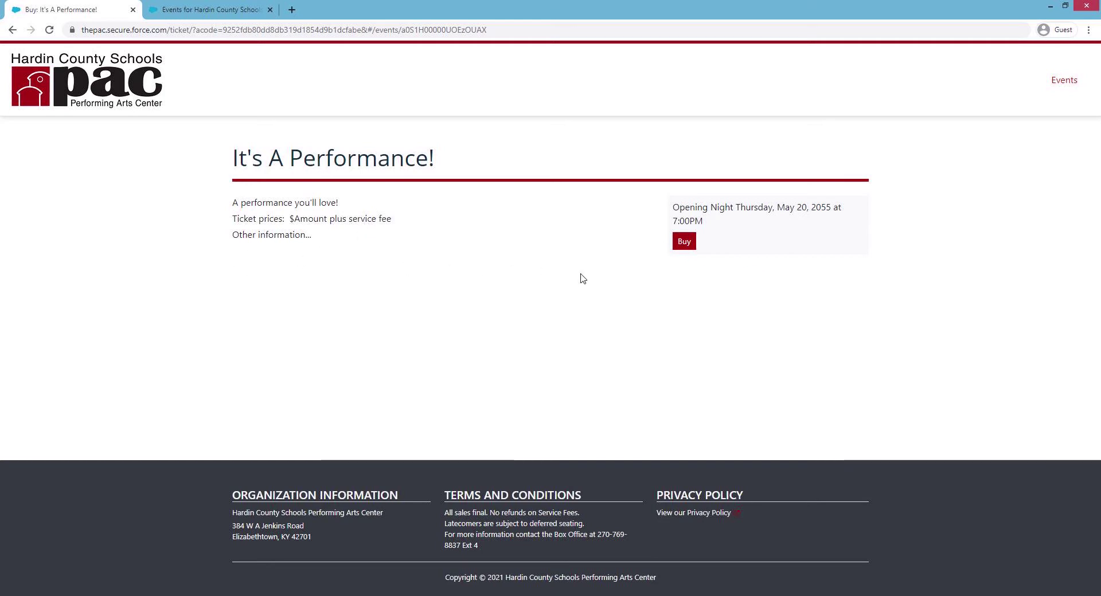
left_click(684, 247)
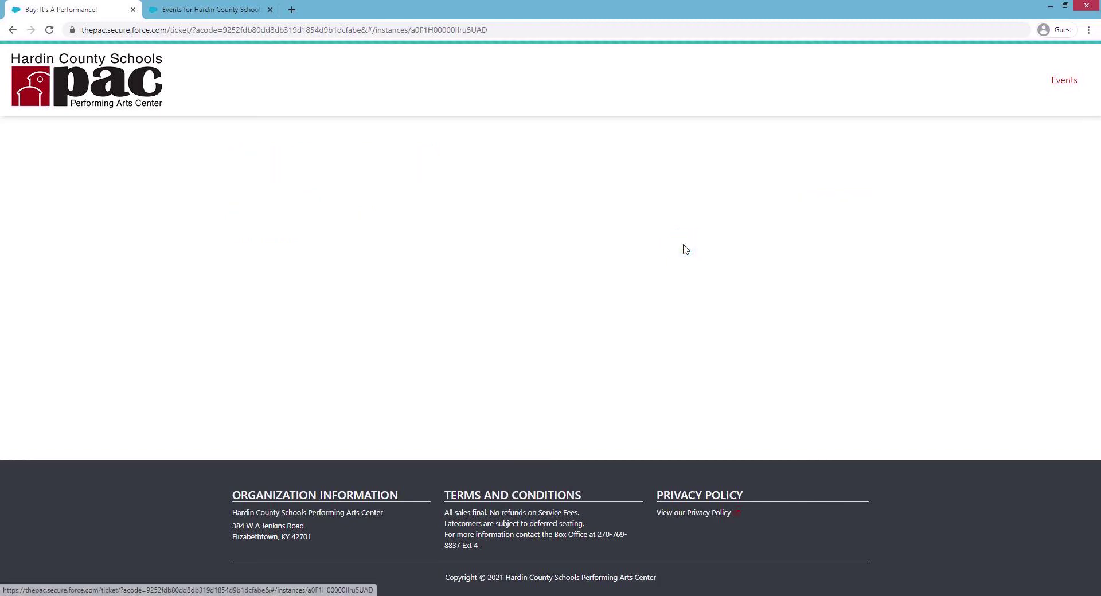
scroll(714, 330, "down", 2)
scroll(714, 330, "down", 3)
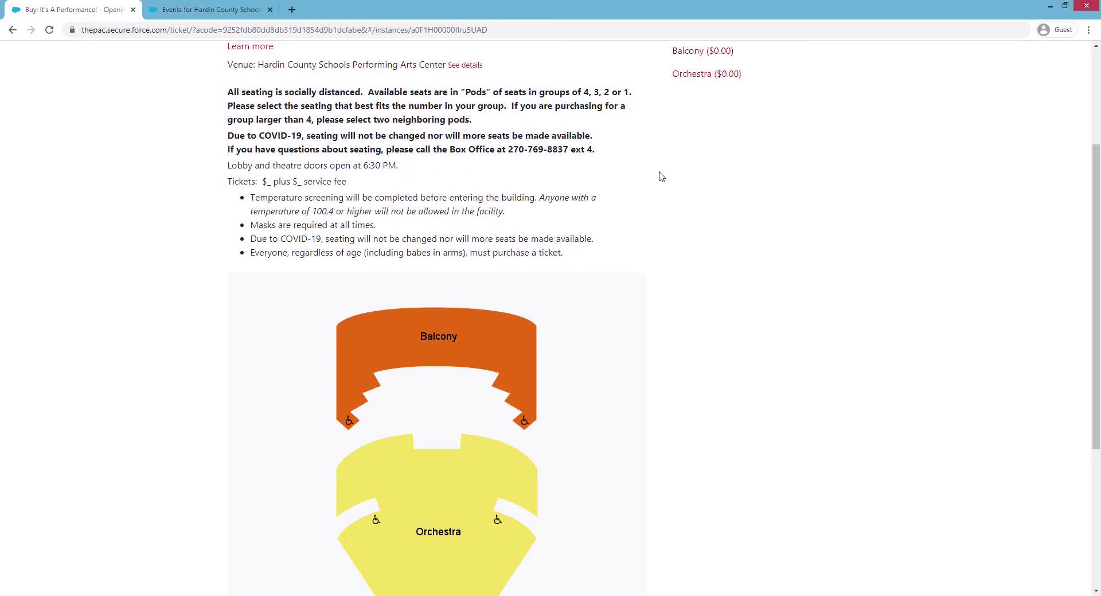
scroll(665, 303, "down", 2)
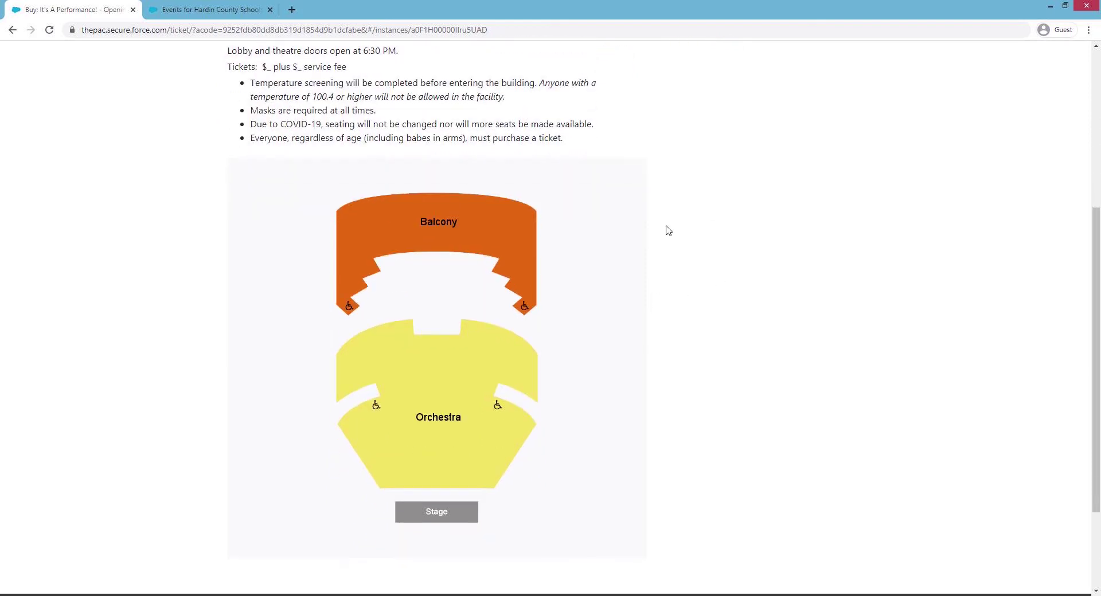
left_click(471, 363)
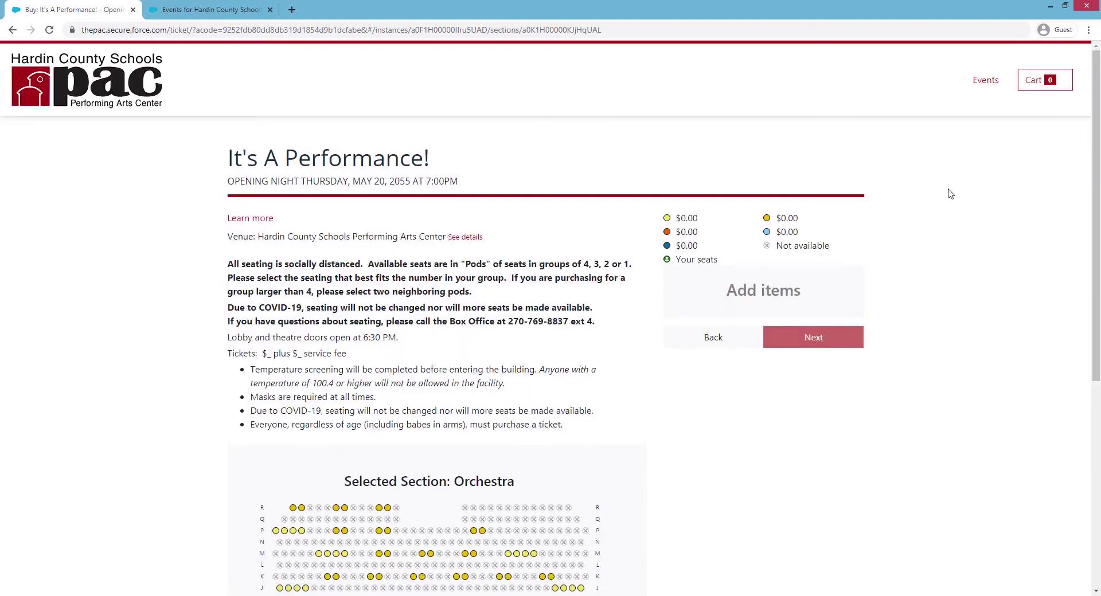
Step: Examine the Orchestra seat map and highlight the note about seating pods and choosing seats for the group size
scroll(948, 191, "down", 3)
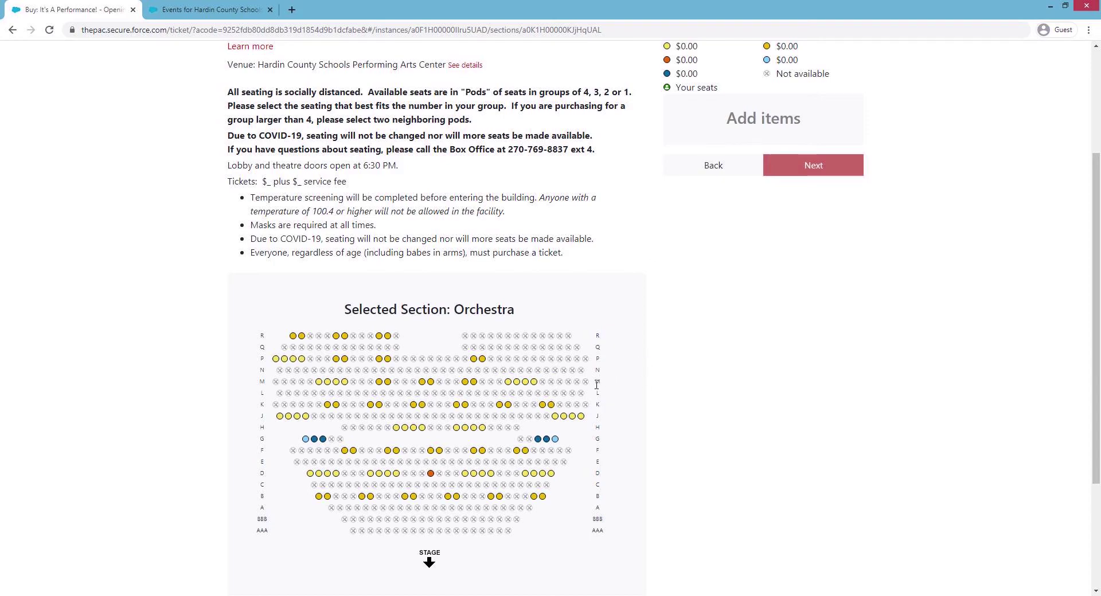
left_click_drag(368, 91, 633, 92)
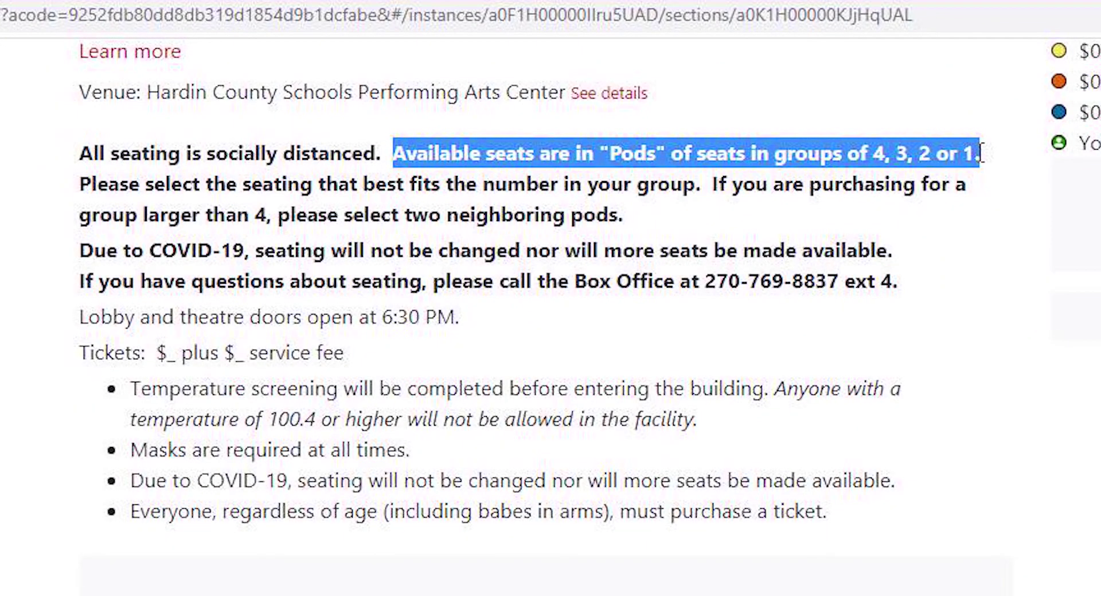
left_click_drag(982, 154, 980, 189)
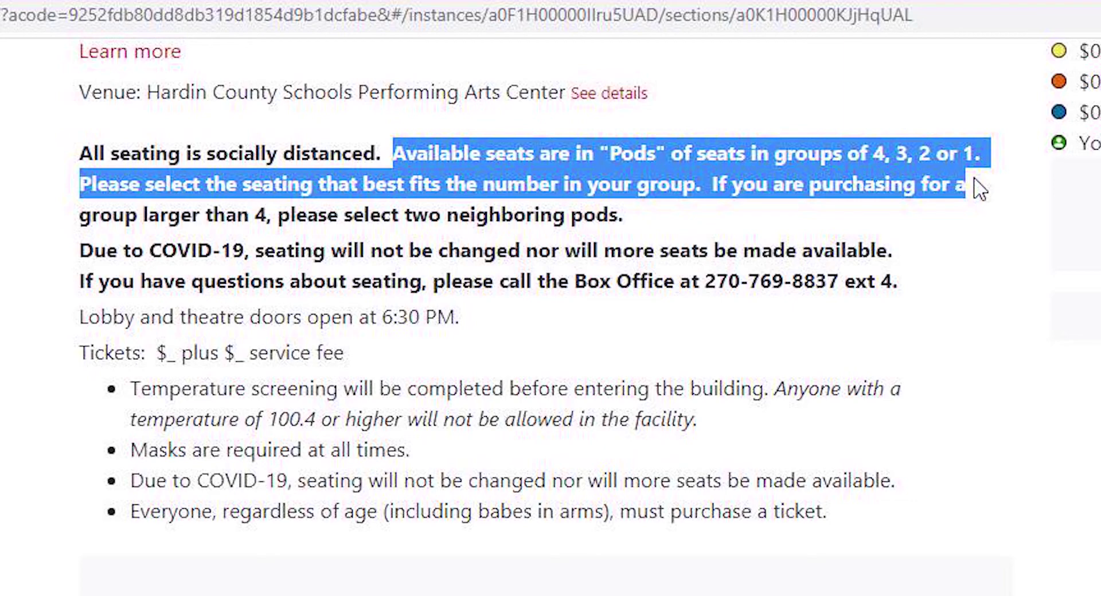
left_click_drag(980, 189, 975, 217)
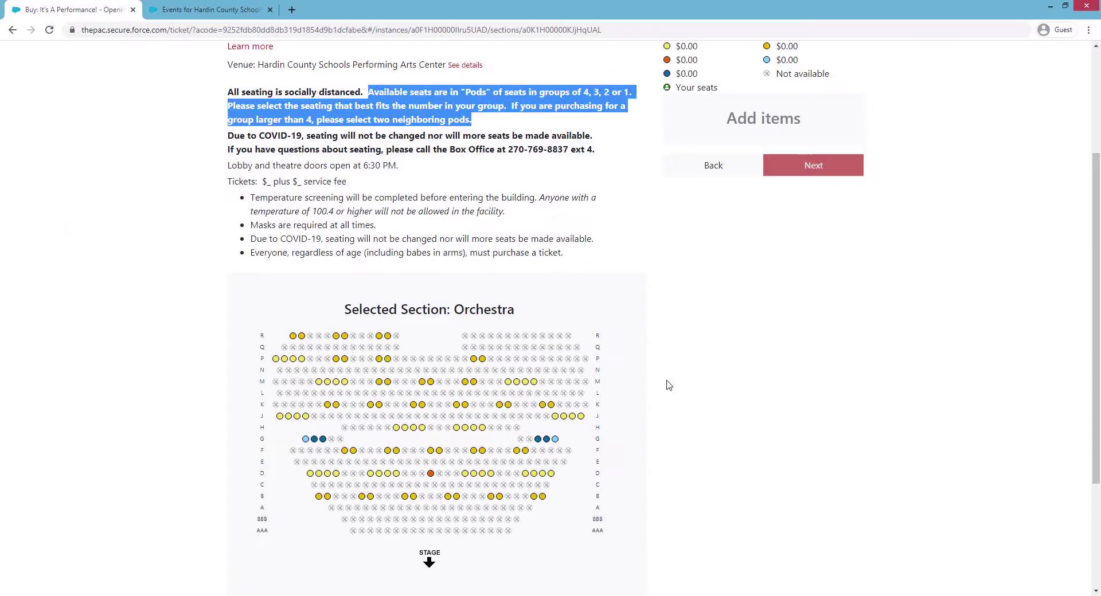
left_click(666, 383)
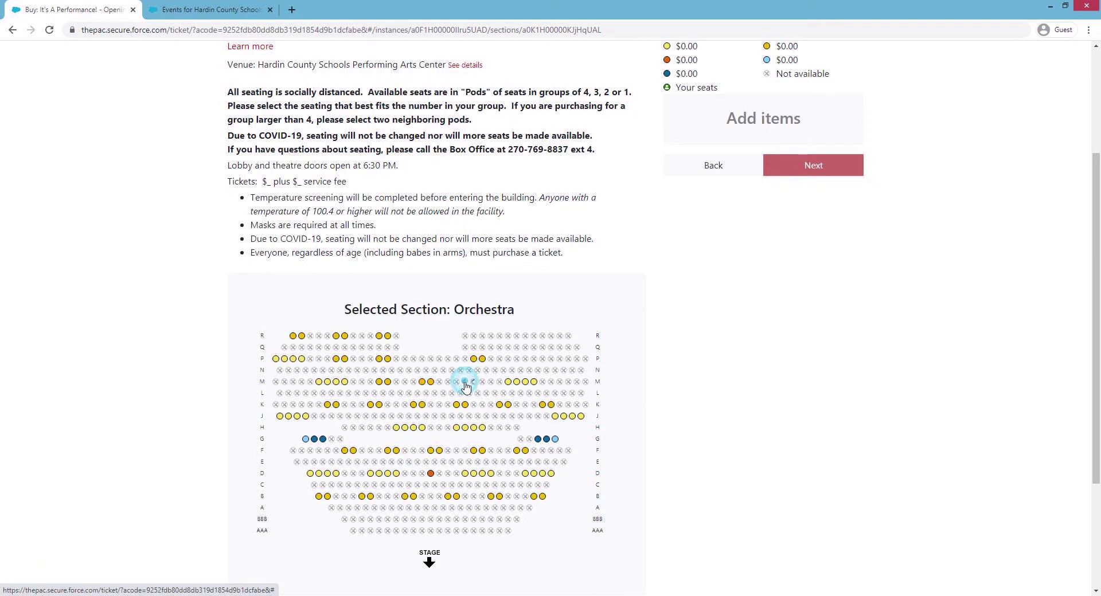
Step: Select Orchestra row M seats 14, 15, 19 and 20, and continue through checkout with Email delivery
left_click(431, 383)
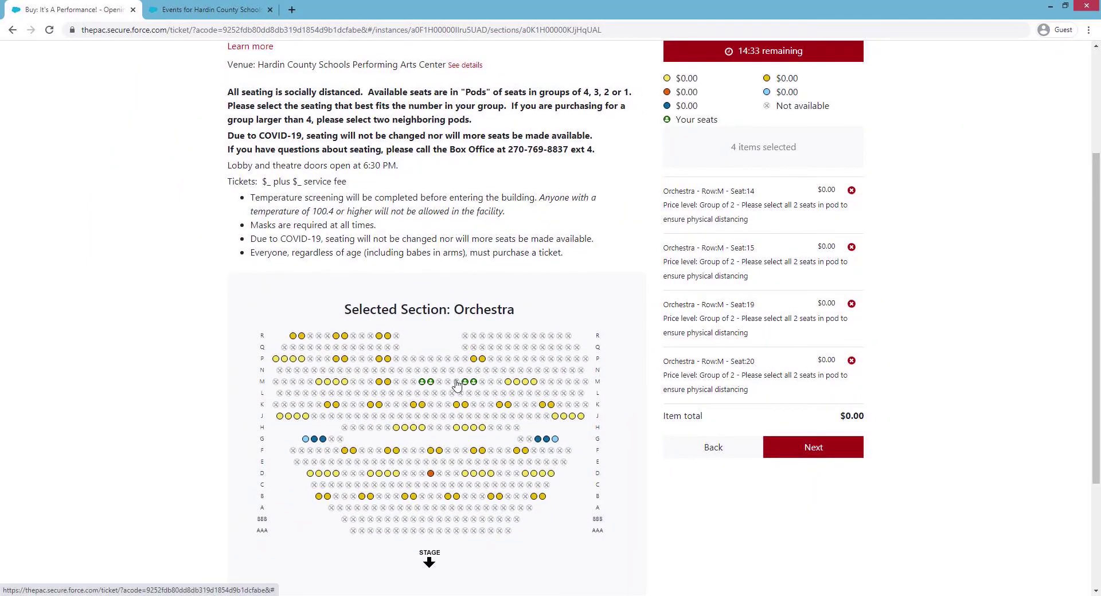
left_click(829, 450)
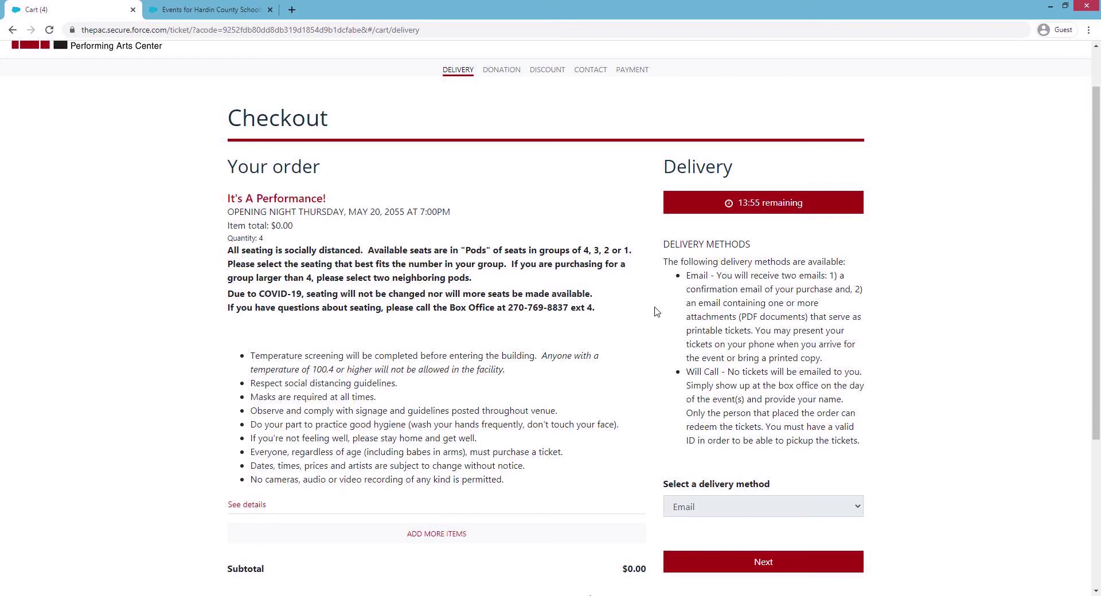
scroll(646, 301, "down", 1)
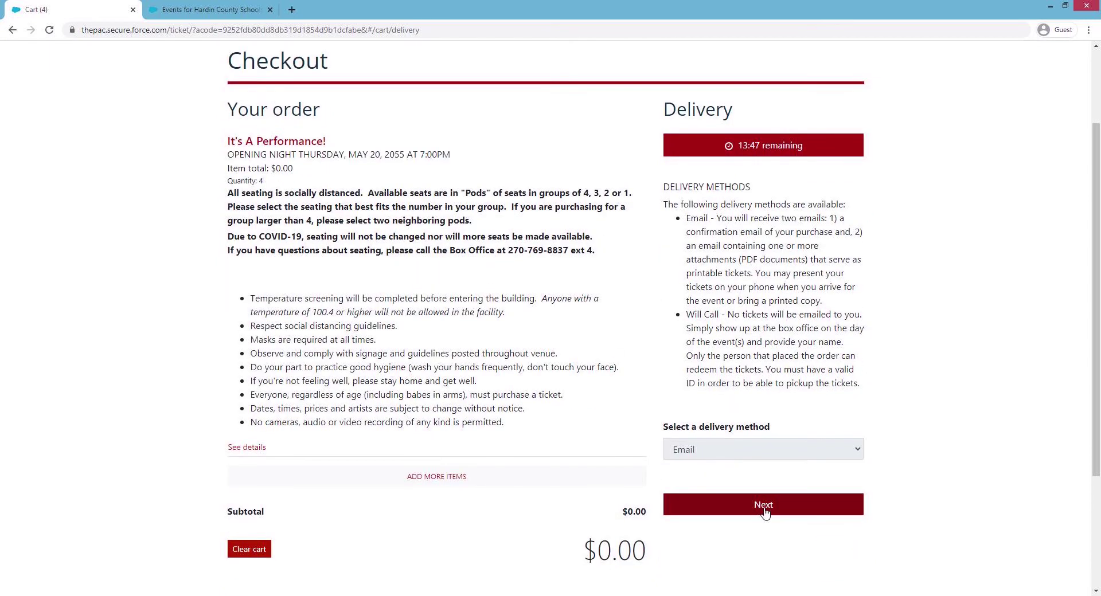
left_click(764, 508)
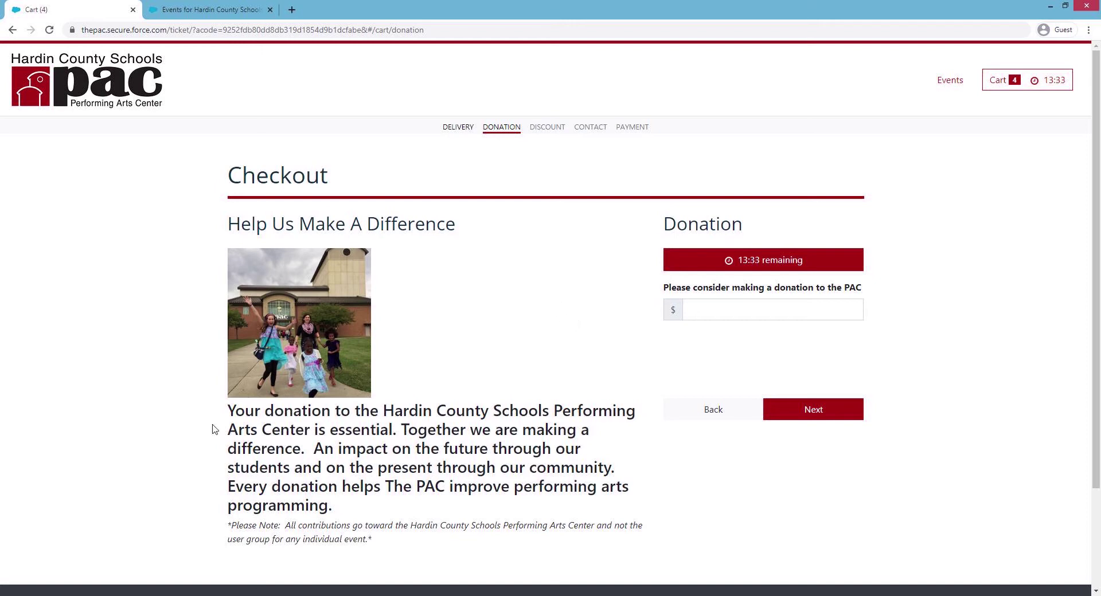
Step: Highlight the note on where contributions go, and continue checkout with the donation amount left blank
left_click(731, 313)
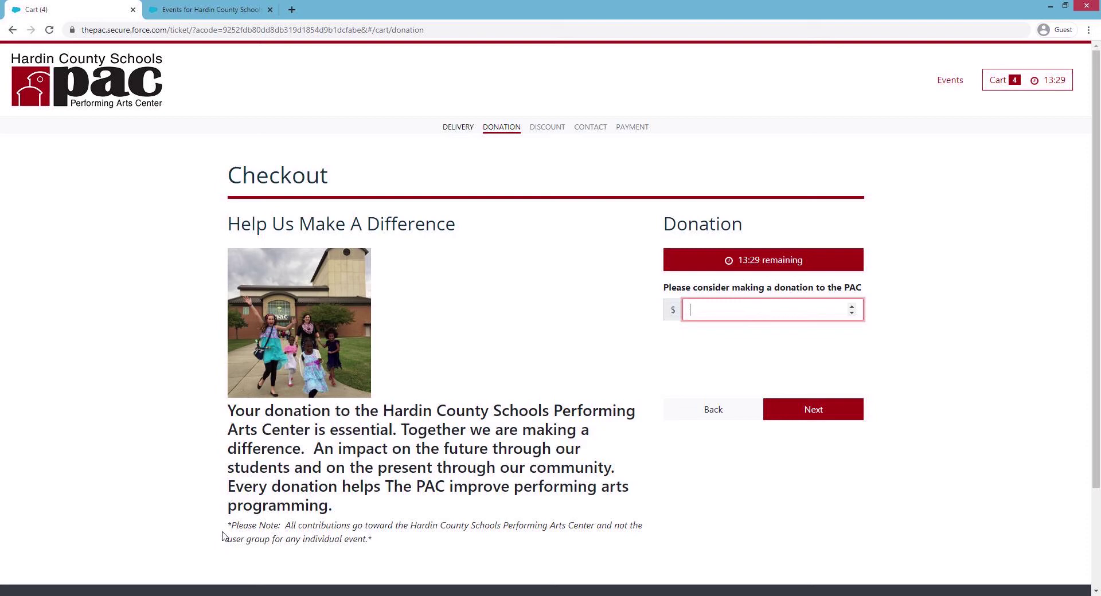
left_click_drag(228, 523, 374, 542)
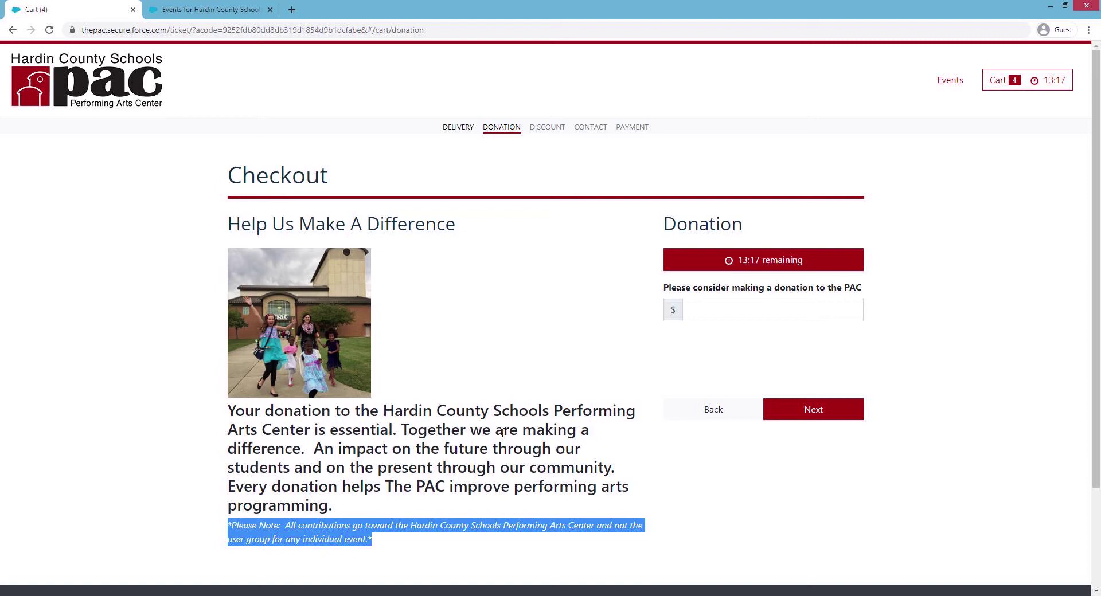
left_click(732, 310)
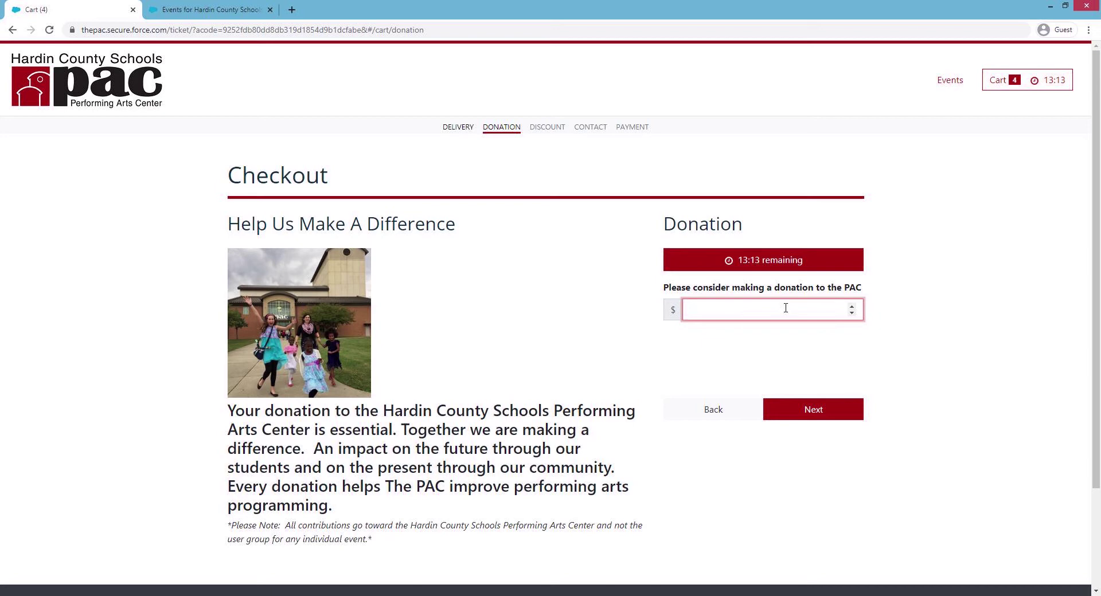
left_click(814, 410)
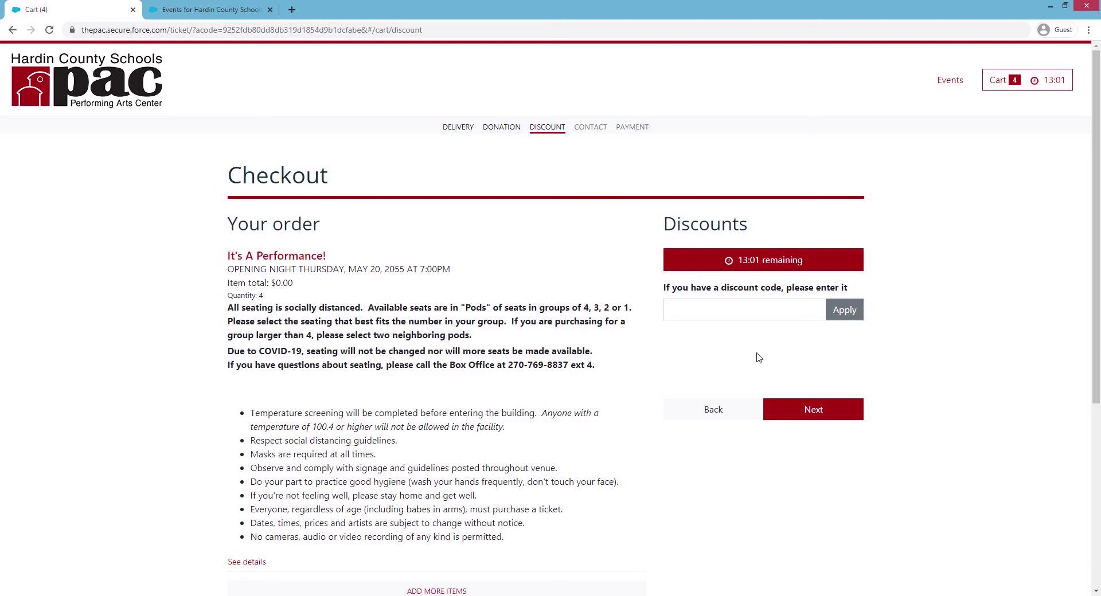
Step: Continue past the discount step without a code and submit the completed contact form
left_click(814, 411)
scroll(688, 211, "down", 2)
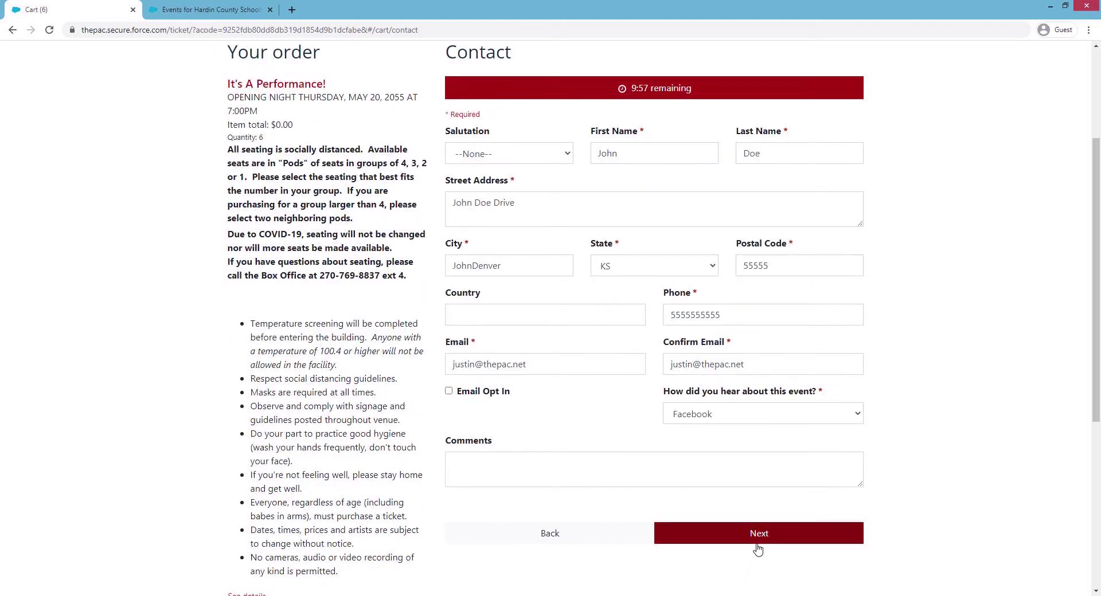
left_click(758, 548)
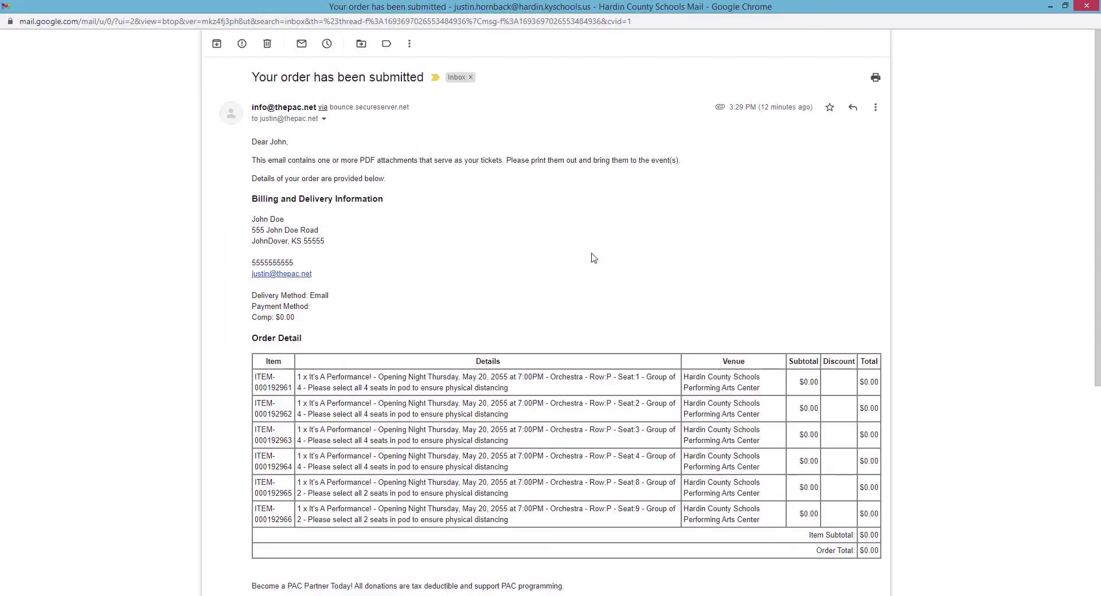
Step: Check the order details in the confirmation email and open its attached PDF tickets
scroll(632, 241, "down", 1)
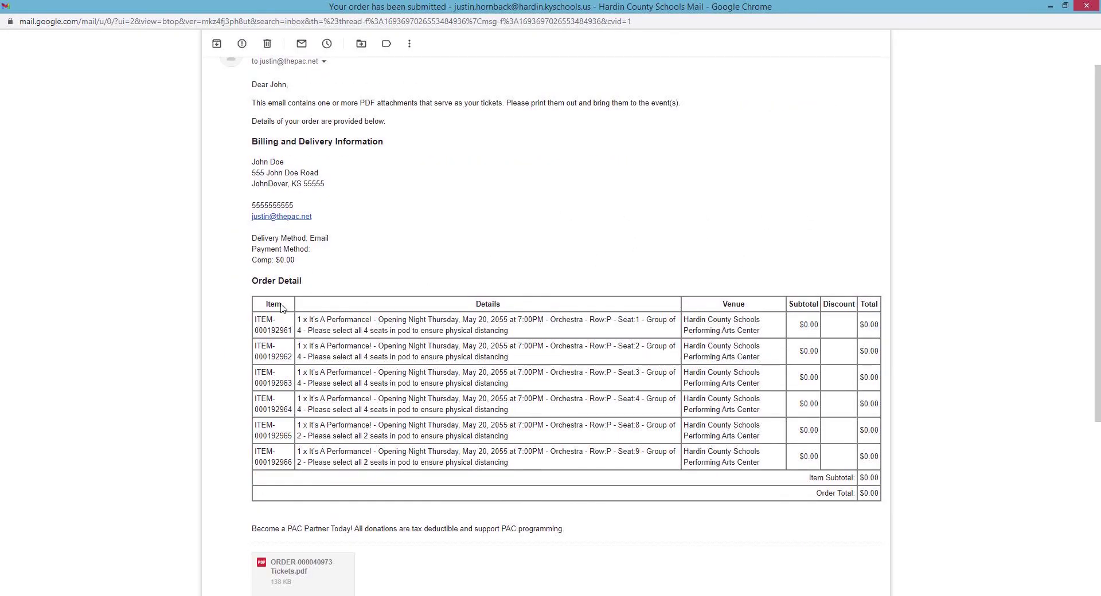
scroll(368, 326, "down", 2)
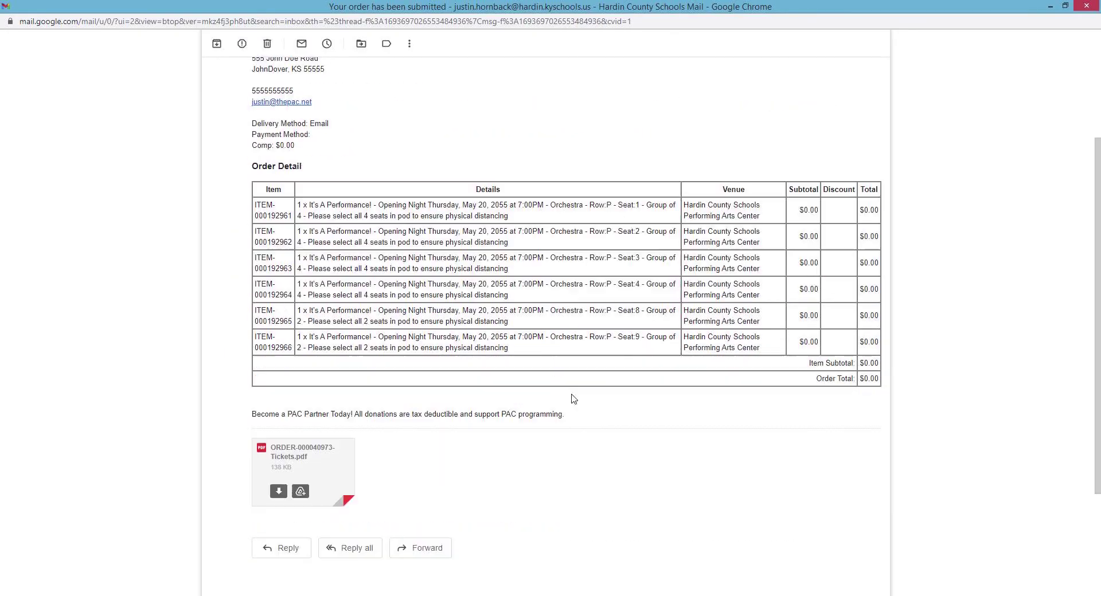
left_click(331, 458)
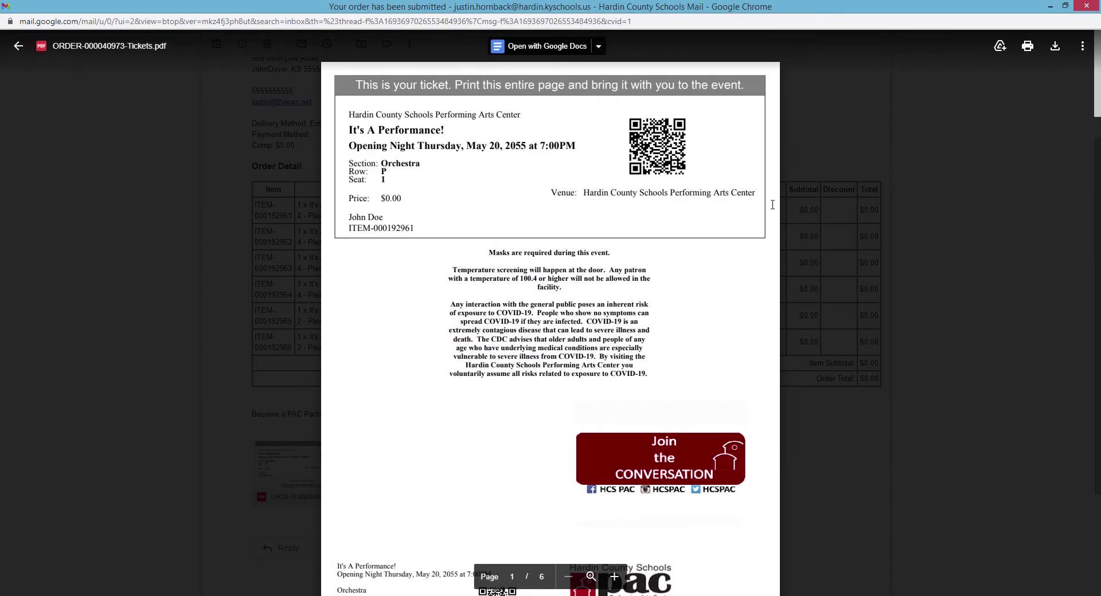
Step: Look through the PDF tickets and highlight the mask and temperature screening rules on page 2
scroll(773, 205, "down", 5)
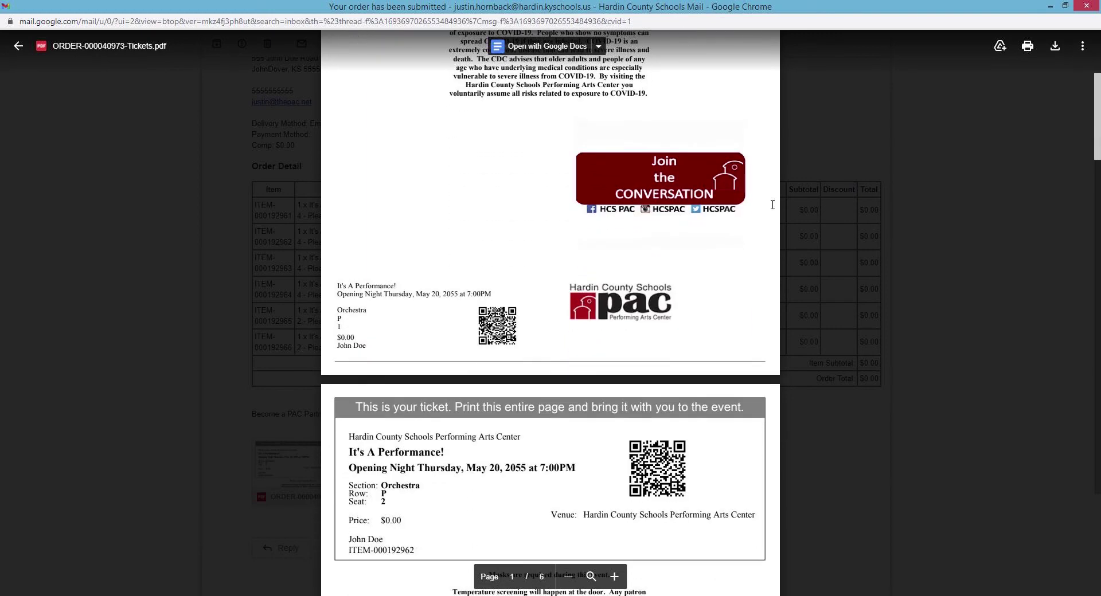
scroll(772, 205, "down", 1)
scroll(773, 204, "down", 4)
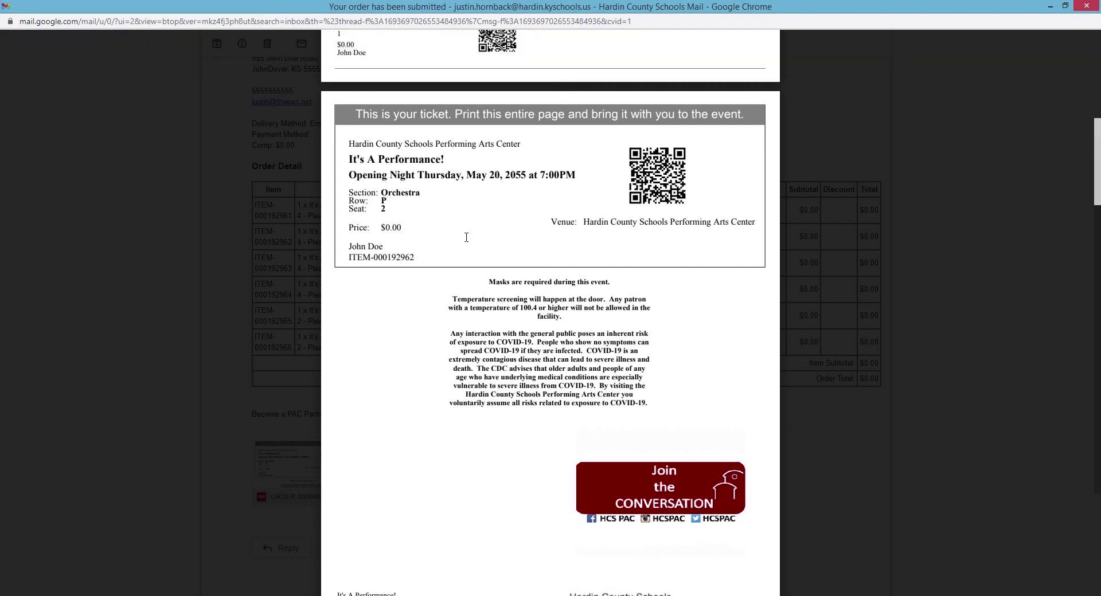
left_click_drag(489, 282, 654, 308)
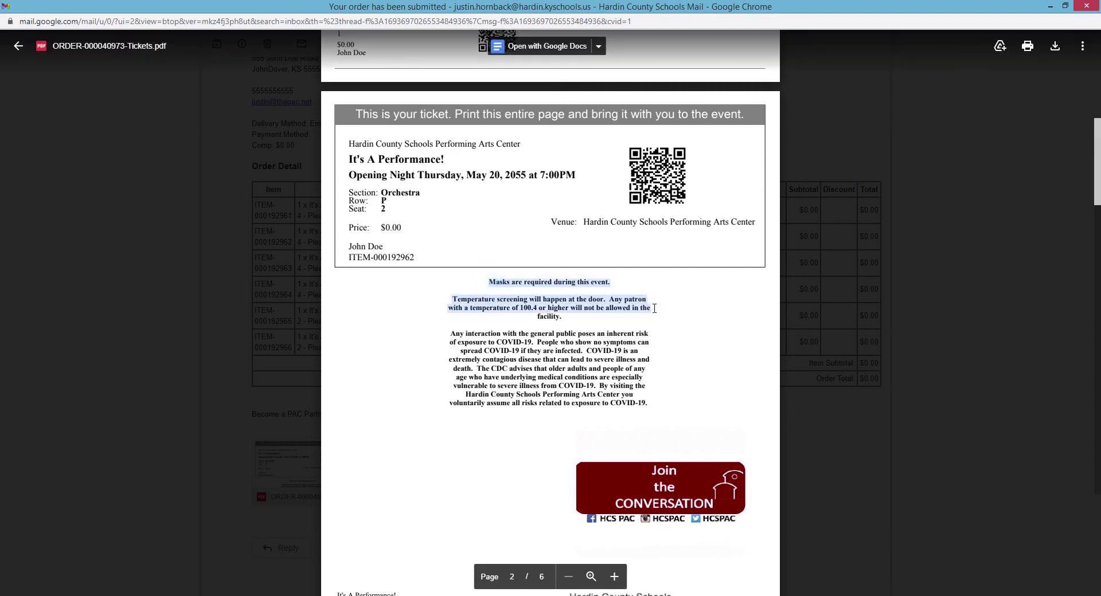